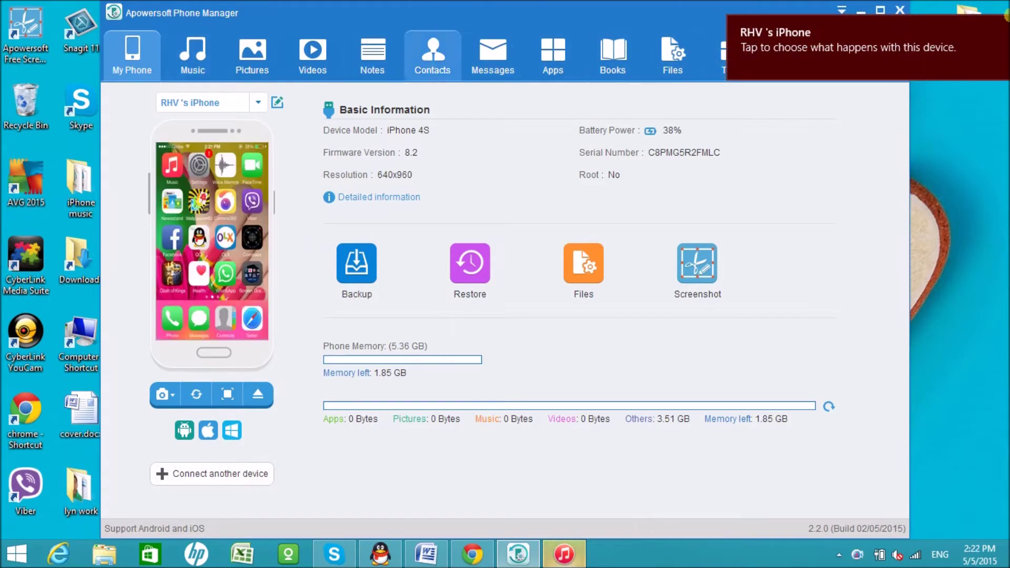
Close the iPhone's connection notification so the basic information and home-screen mirror show
{"action": "left_click", "coordinate": [1000, 26]}
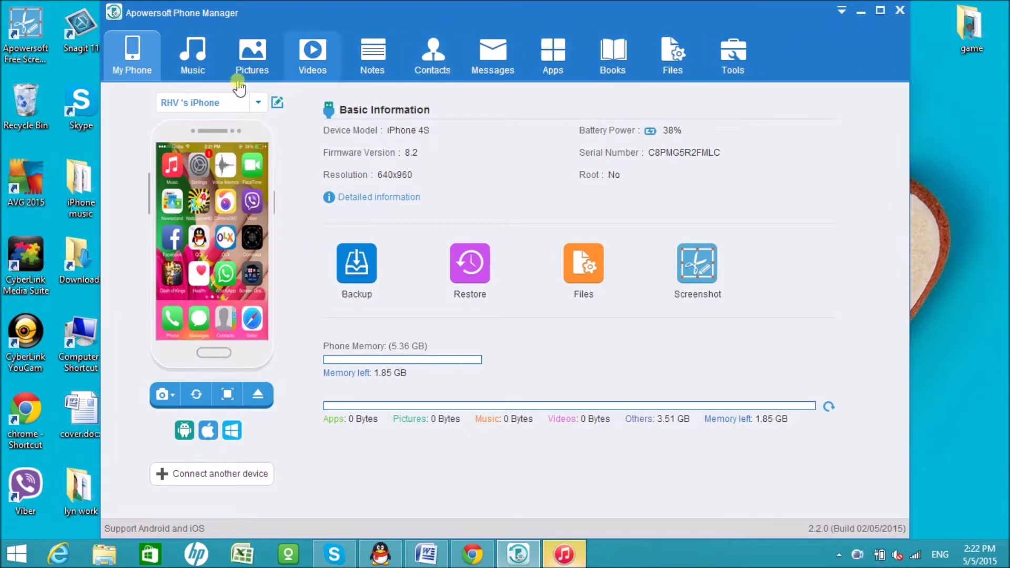
Import 01 Gold.mp3 from the mp3 folder into the iPhone's music
{"action": "left_click", "coordinate": [207, 68]}
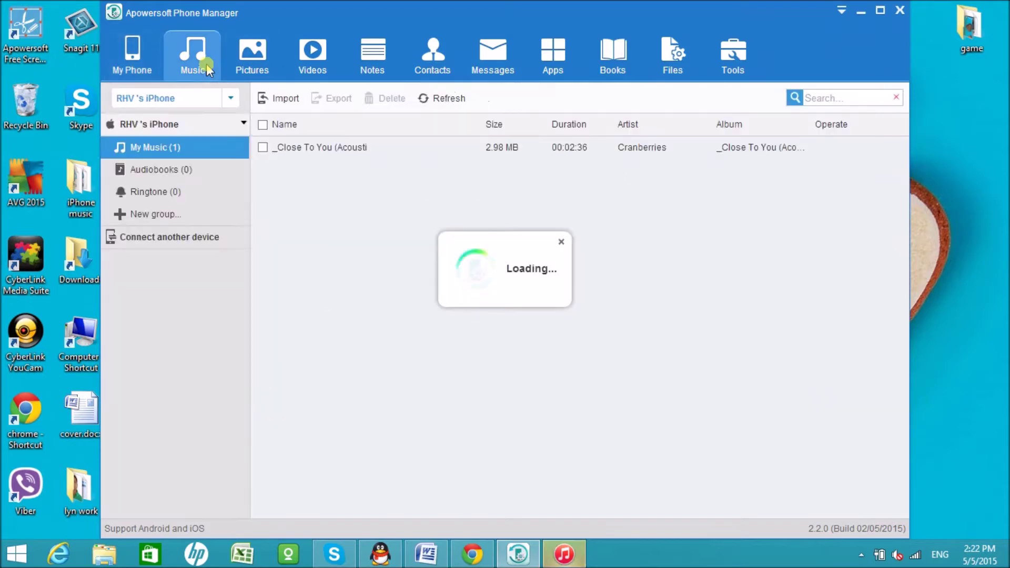
{"action": "left_click", "coordinate": [231, 97]}
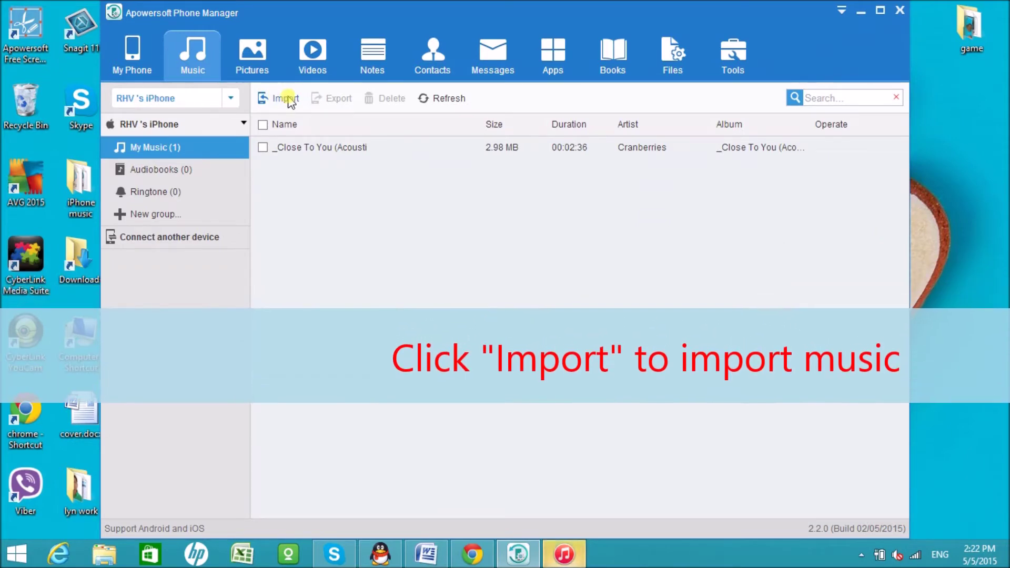
{"action": "left_click", "coordinate": [289, 100]}
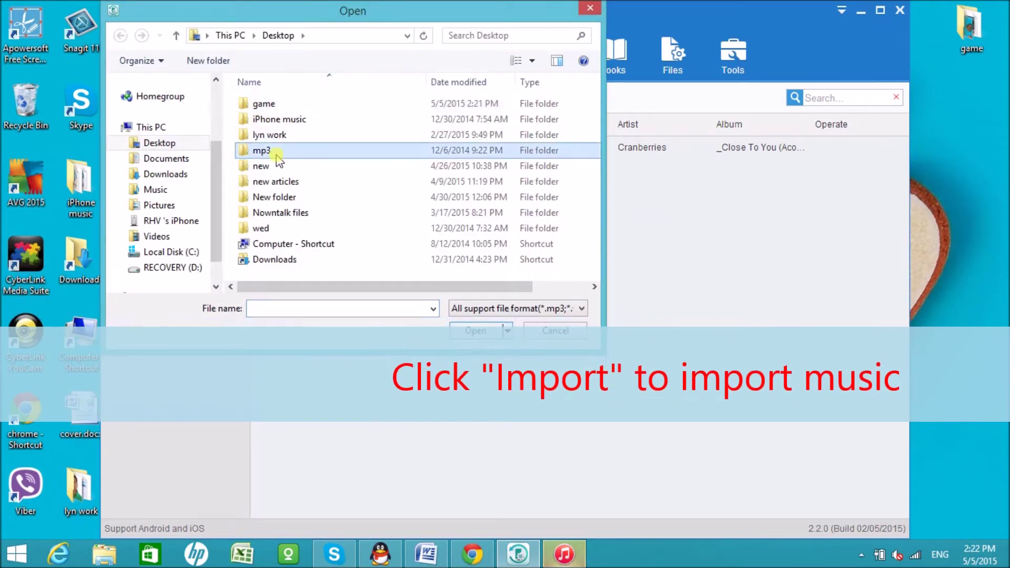
{"action": "double_click", "coordinate": [266, 150]}
{"action": "left_click", "coordinate": [279, 183]}
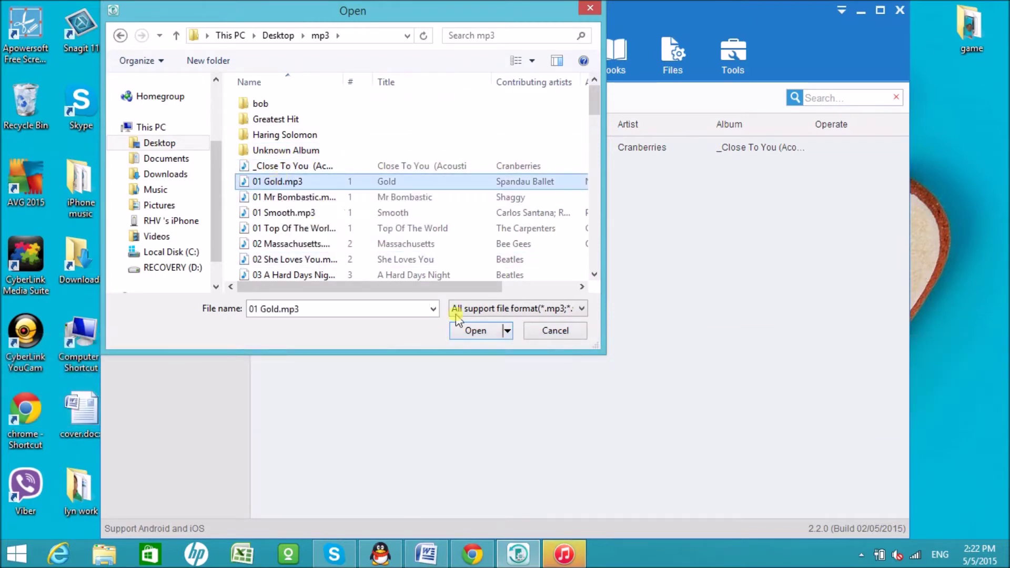
{"action": "left_click", "coordinate": [475, 332]}
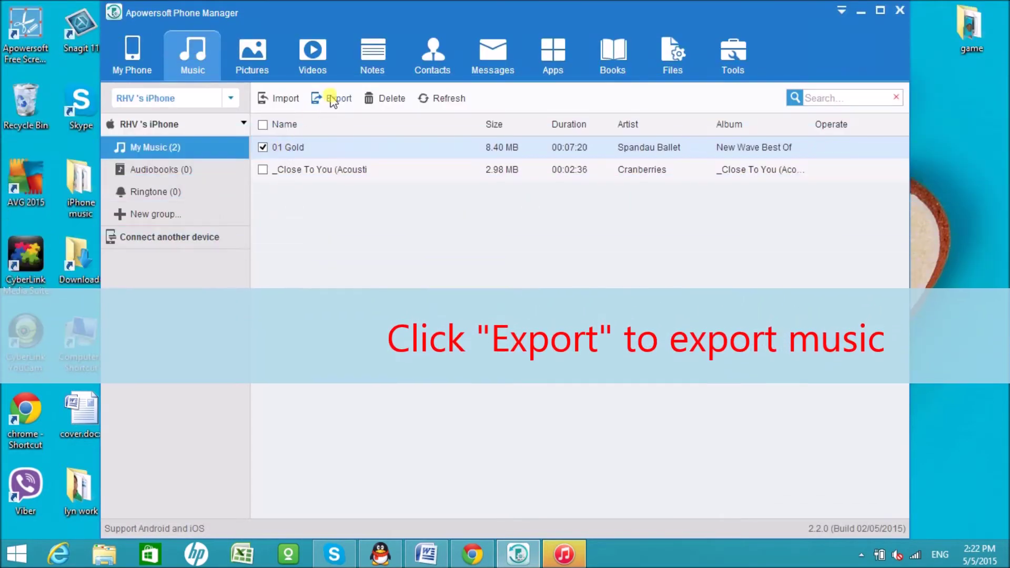
Delete the song 01 Gold from the phone, leaving one track in My Music
{"action": "left_click", "coordinate": [333, 100]}
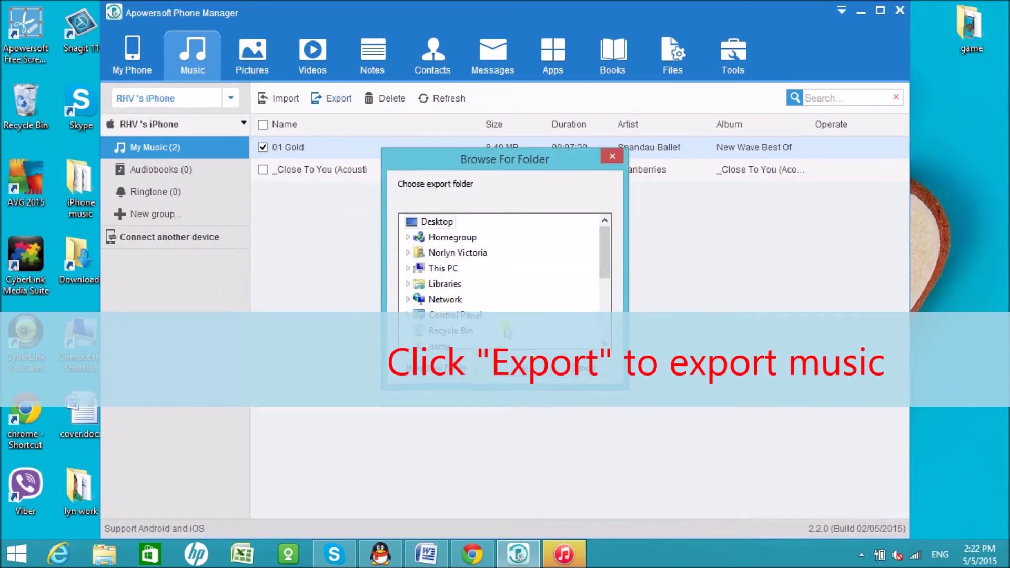
{"action": "left_click", "coordinate": [611, 157]}
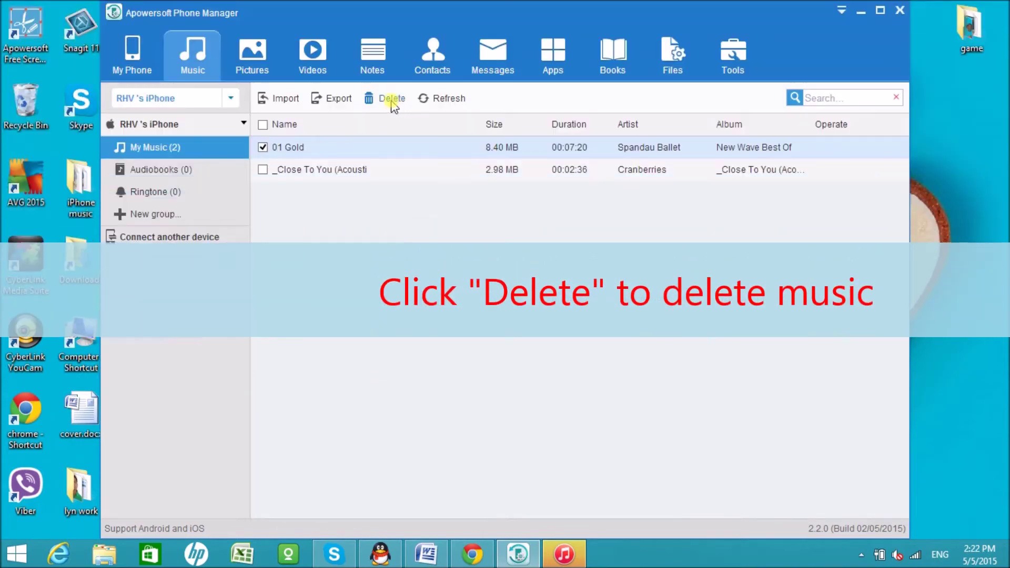
{"action": "left_click", "coordinate": [385, 98]}
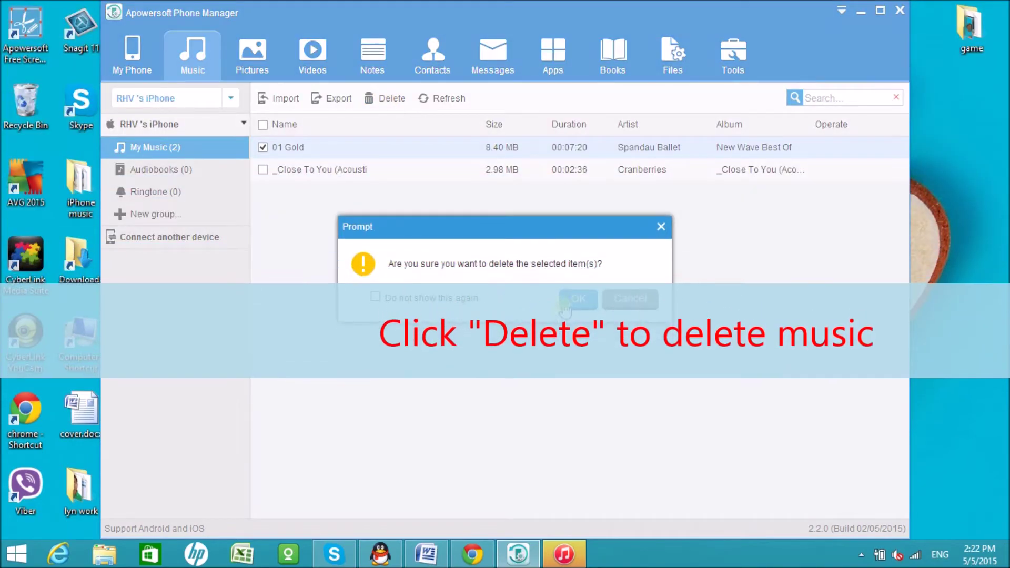
{"action": "left_click", "coordinate": [576, 301]}
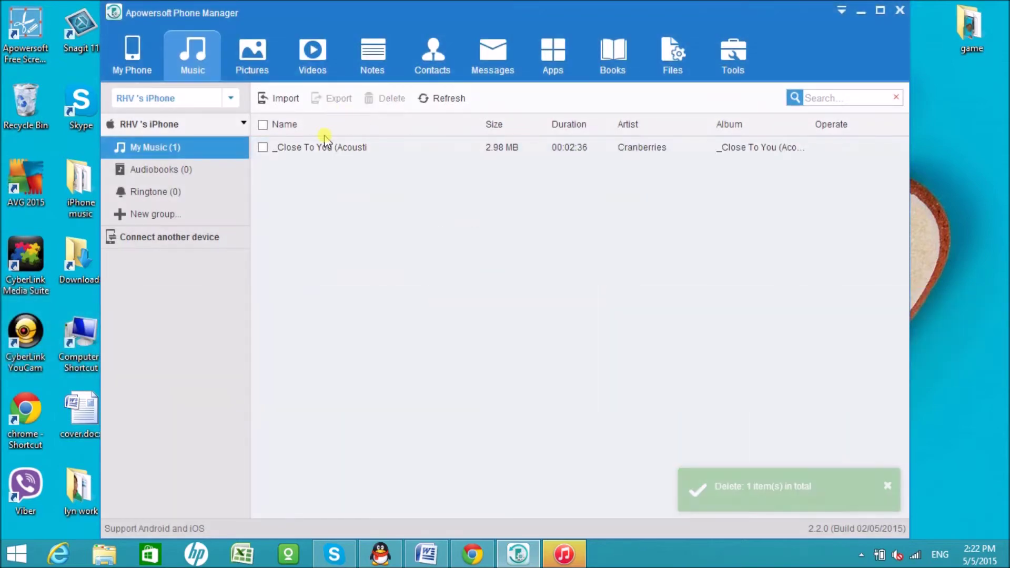
Go to the iPhone's Pictures and back out of the picture import dialog
{"action": "left_click", "coordinate": [261, 62]}
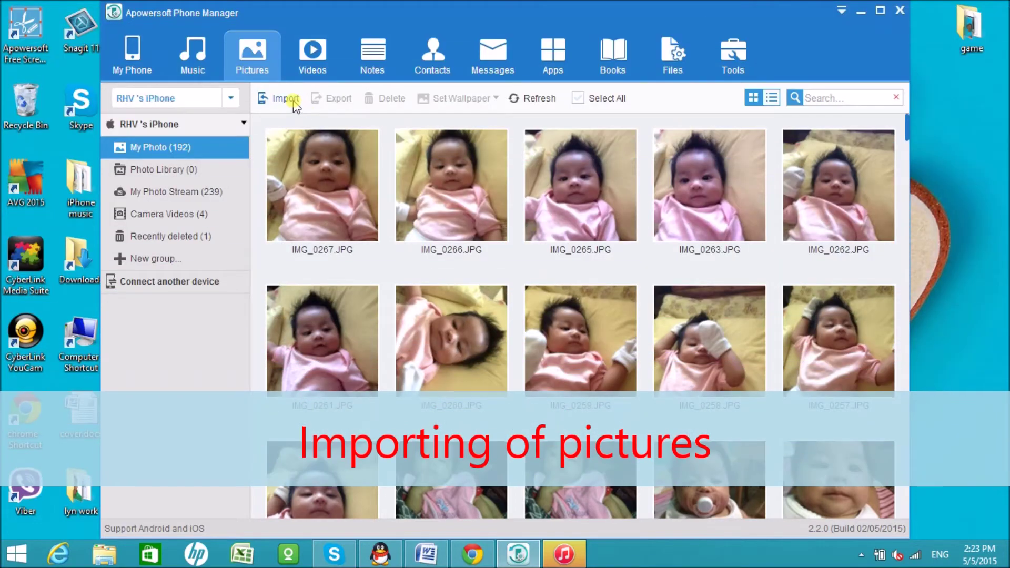
{"action": "left_click", "coordinate": [292, 102]}
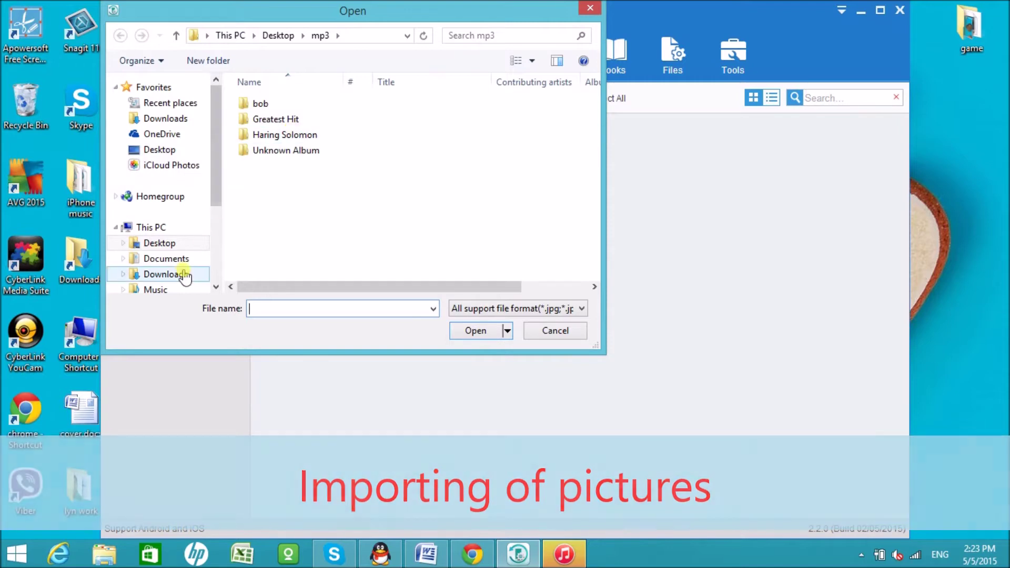
{"action": "left_click", "coordinate": [186, 243]}
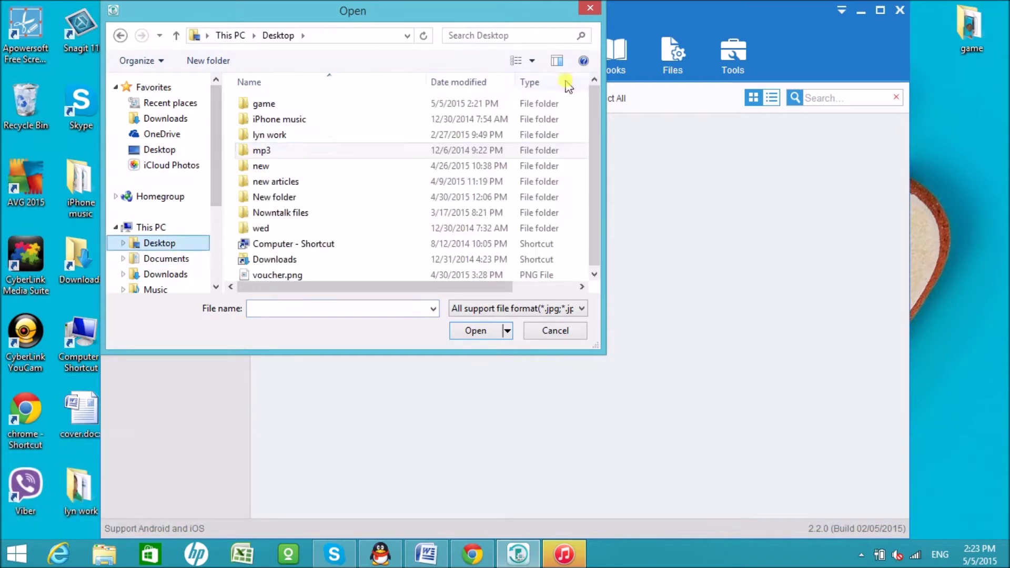
{"action": "left_click", "coordinate": [592, 9]}
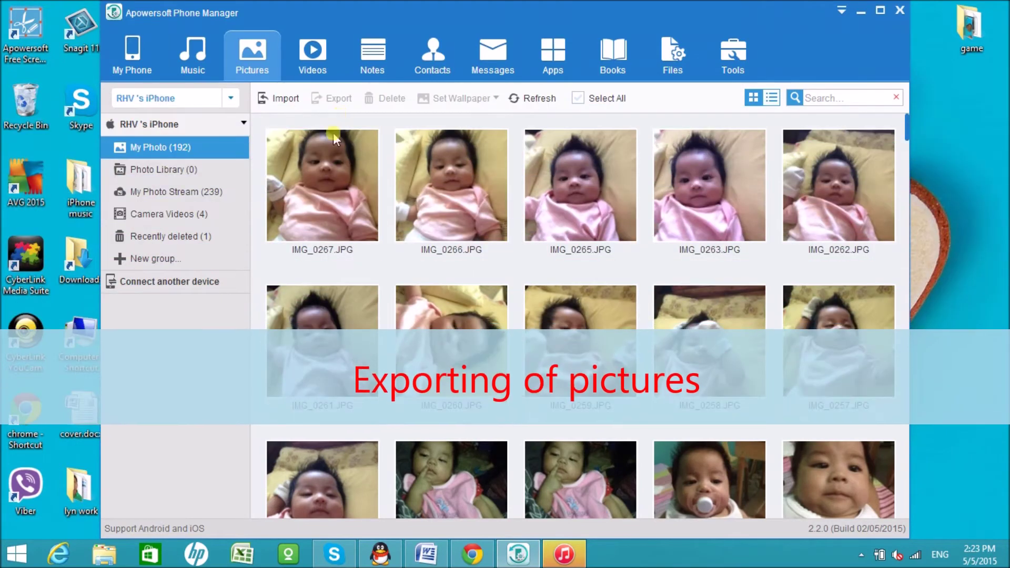
Export the photo IMG_0267.JPG to a folder on the computer
{"action": "left_click", "coordinate": [332, 134]}
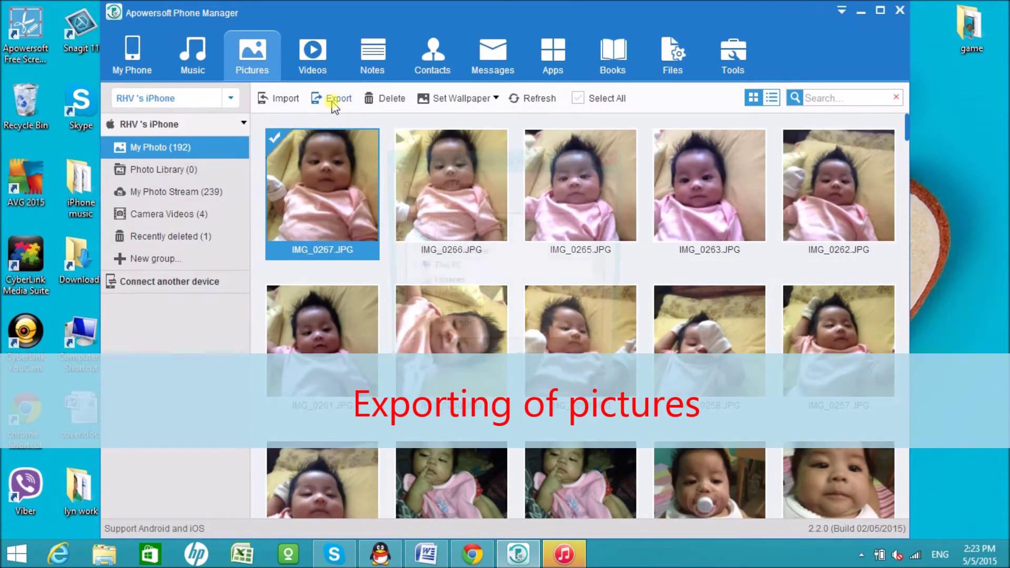
{"action": "left_click", "coordinate": [333, 100]}
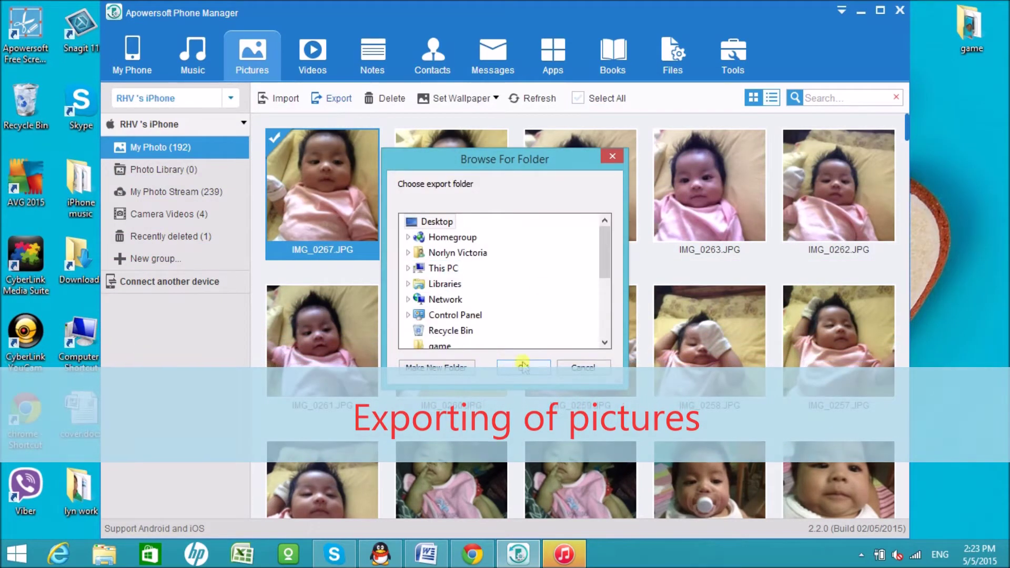
{"action": "left_click", "coordinate": [522, 367]}
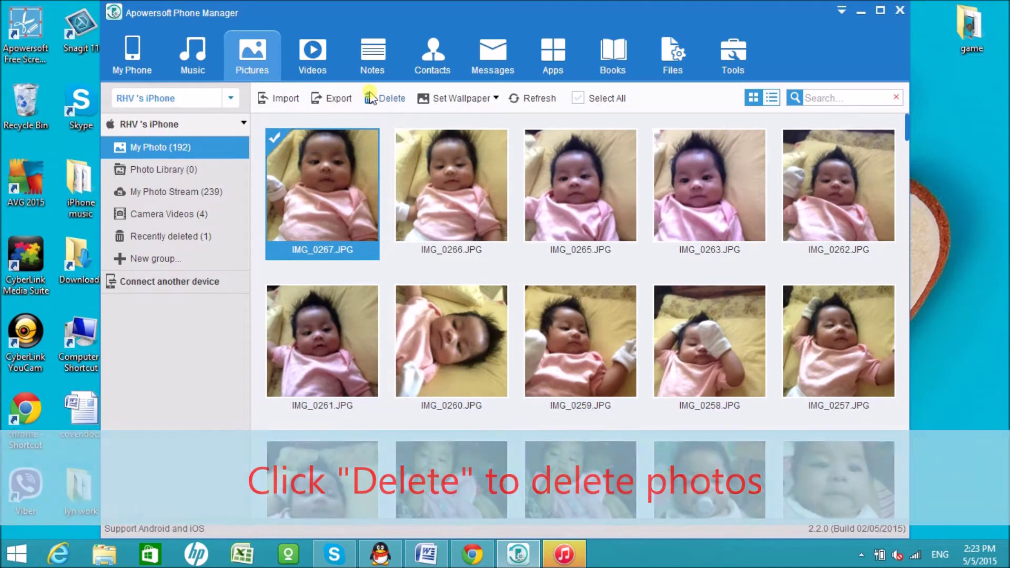
{"action": "left_click", "coordinate": [468, 98]}
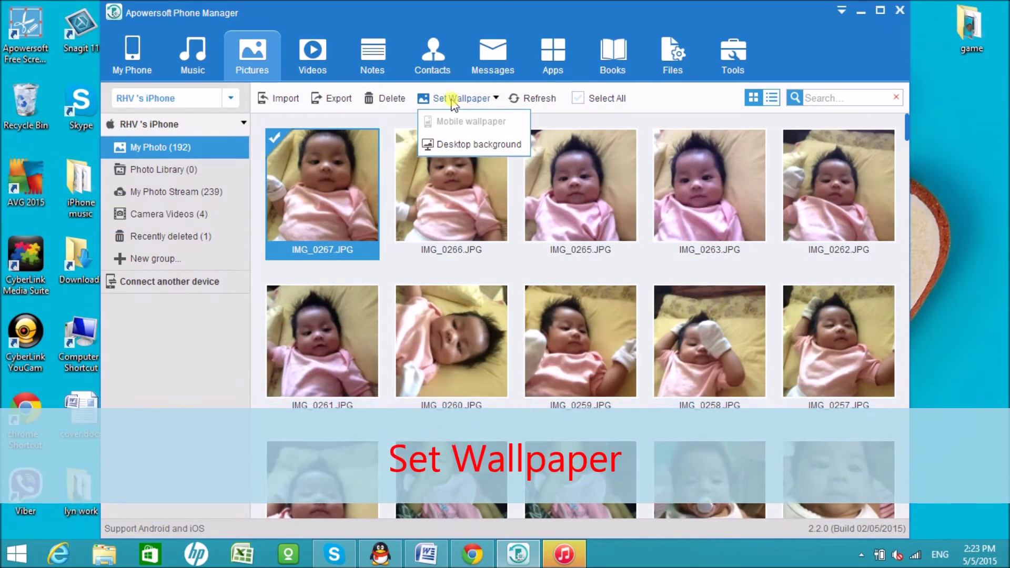
Set IMG_0267.JPG as the computer's desktop background
{"action": "left_click", "coordinate": [321, 153]}
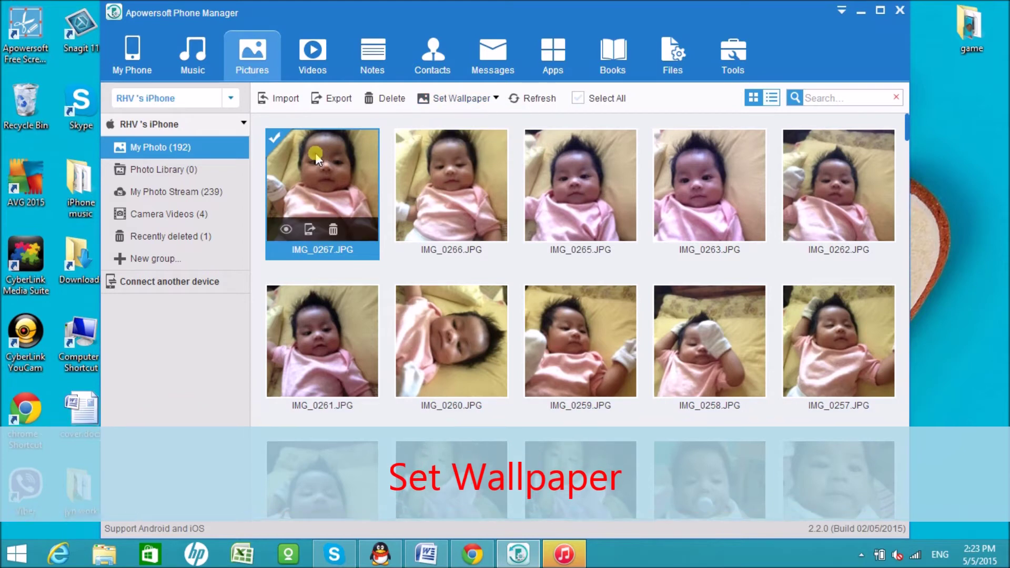
{"action": "left_click", "coordinate": [458, 98]}
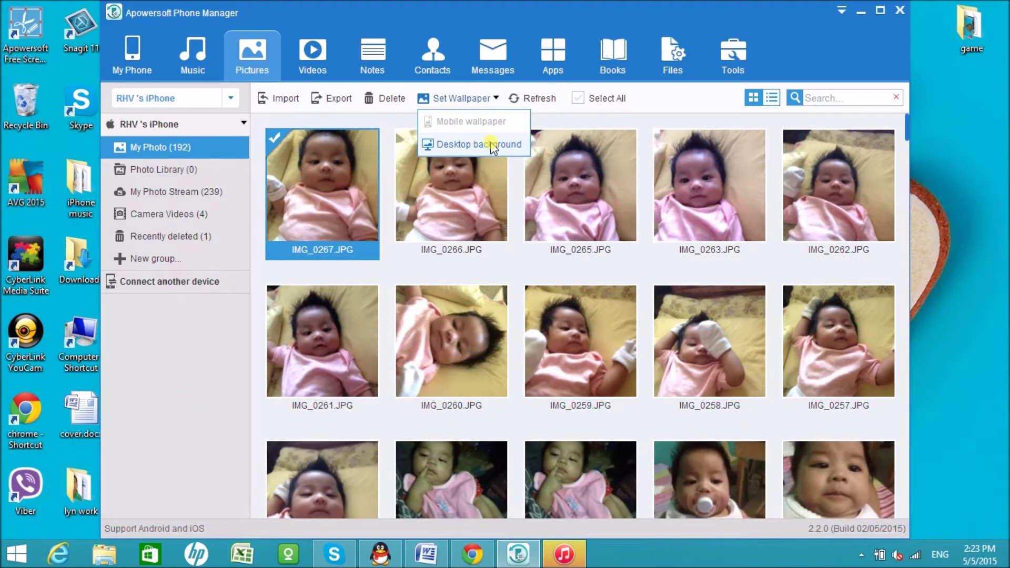
{"action": "left_click", "coordinate": [474, 145]}
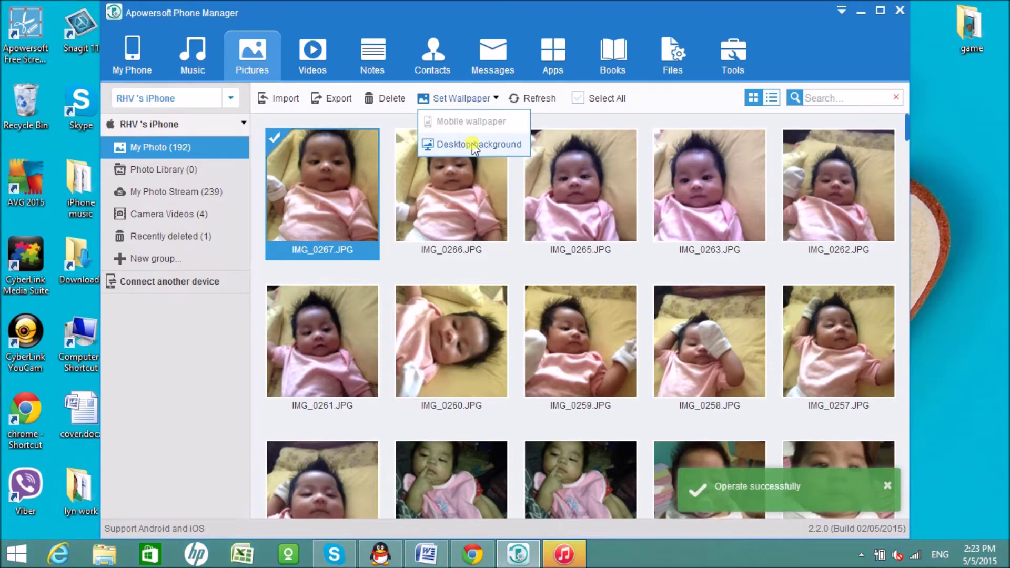
Show the desktop to view the new wallpaper, then restore the phone manager on Videos
{"action": "key", "text": "super+d"}
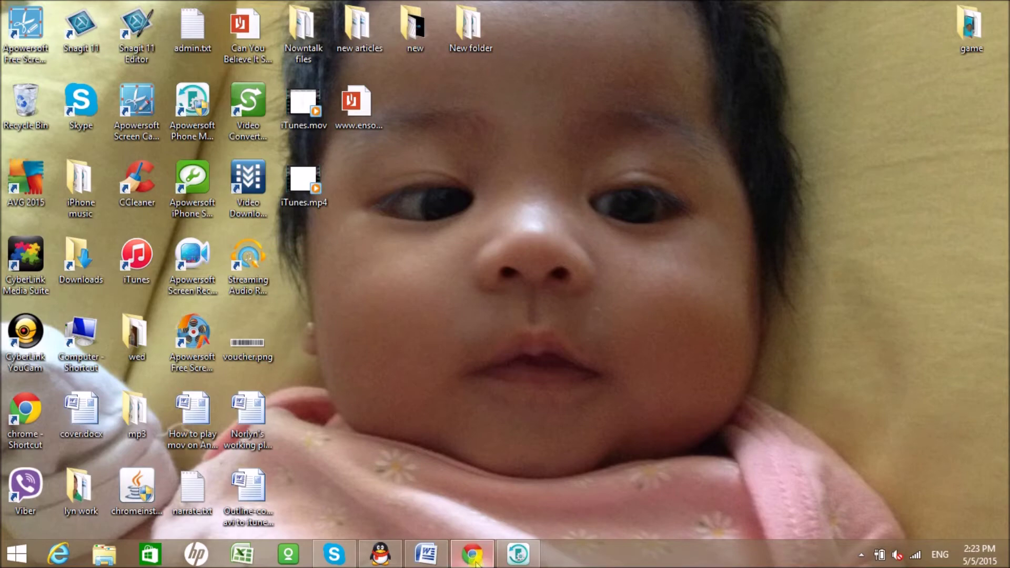
{"action": "left_click", "coordinate": [520, 554]}
{"action": "mouse_move", "coordinate": [471, 215]}
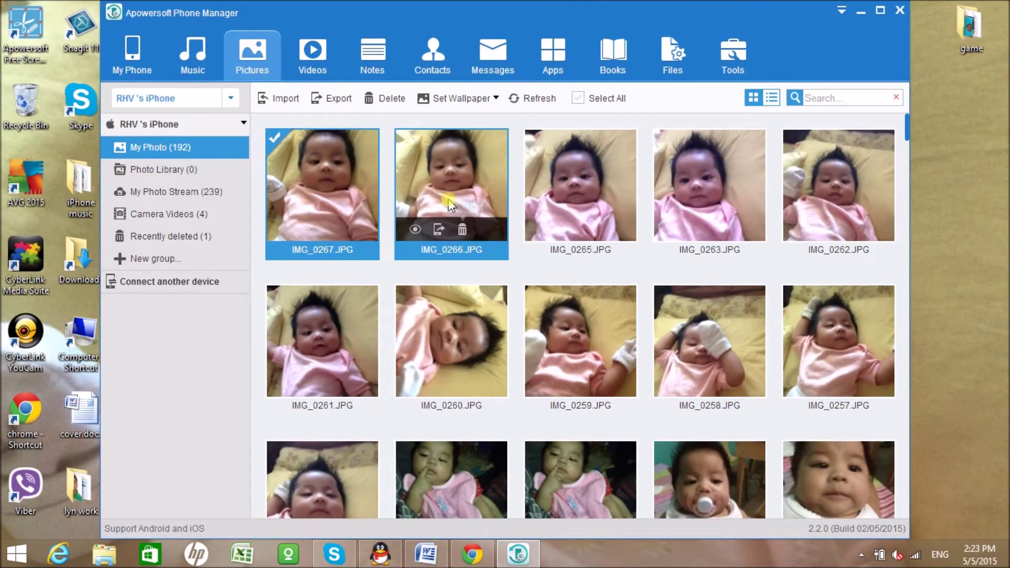
{"action": "left_click", "coordinate": [312, 70]}
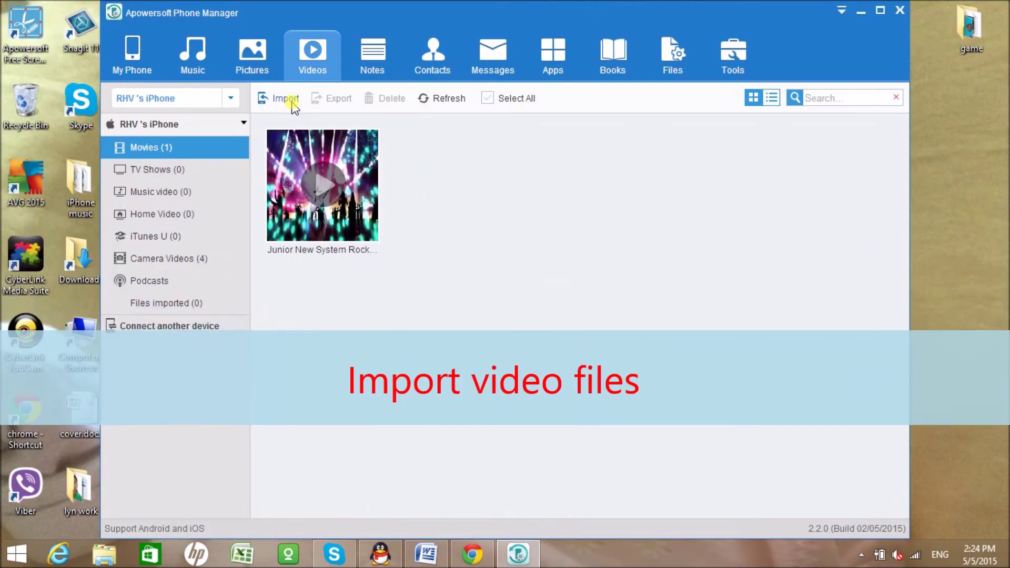
Import iTunes.mp4 from the Desktop into the iPhone's Movies
{"action": "left_click", "coordinate": [289, 99]}
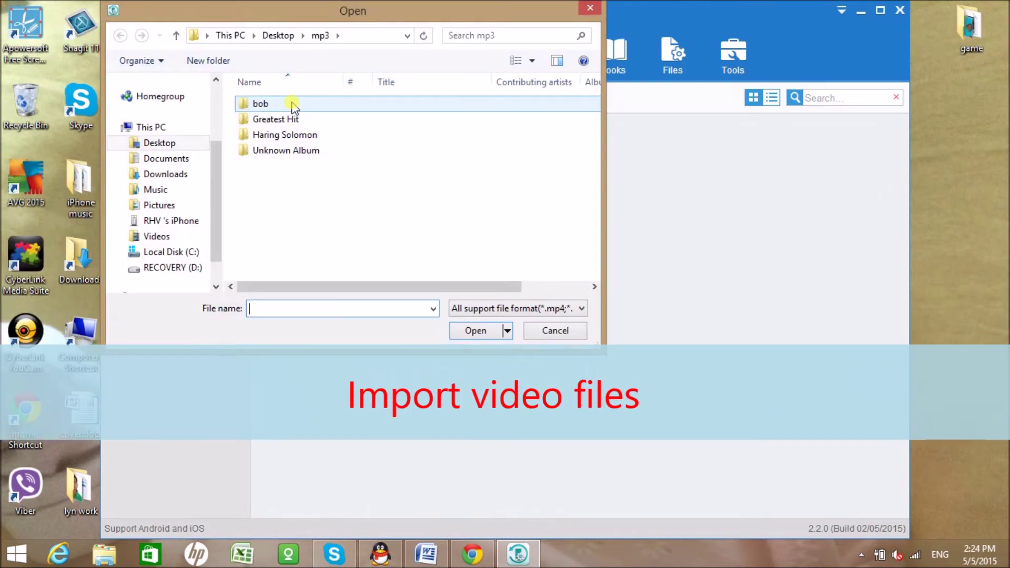
{"action": "key", "text": "alt+Up"}
{"action": "left_click", "coordinate": [283, 274]}
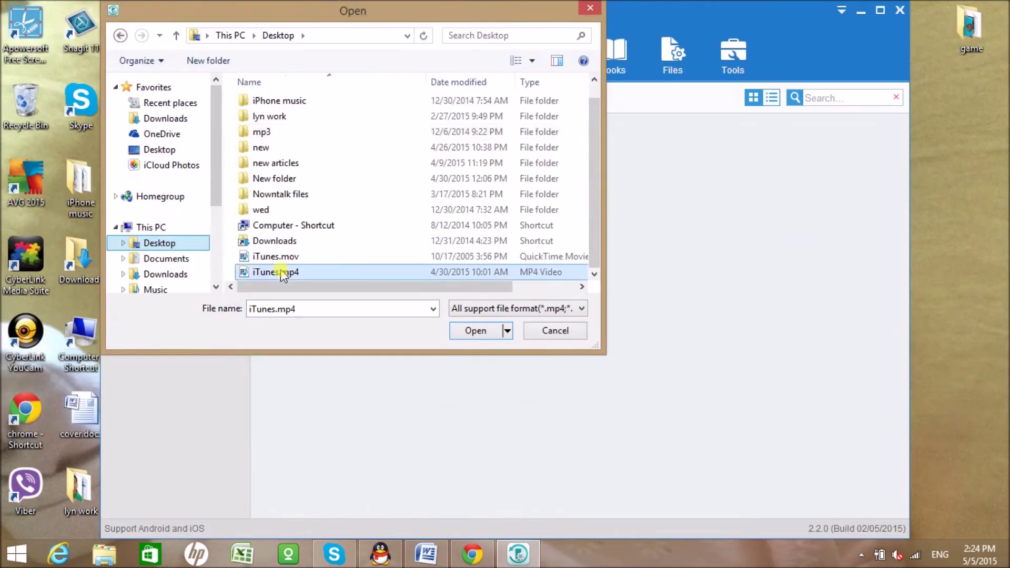
{"action": "left_click", "coordinate": [473, 331]}
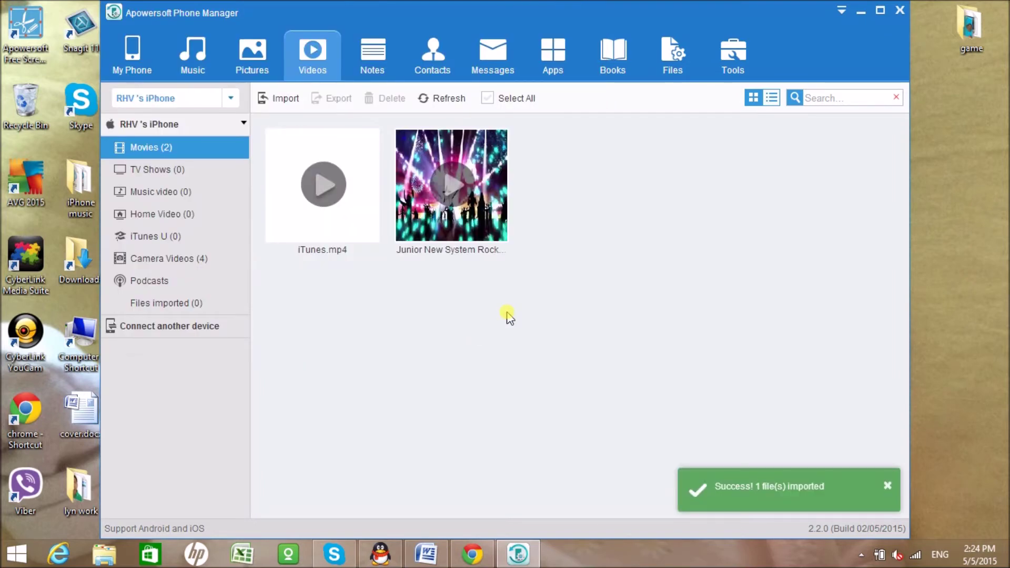
Export the second movie, with the concert artwork, to a folder on the computer
{"action": "mouse_move", "coordinate": [320, 211]}
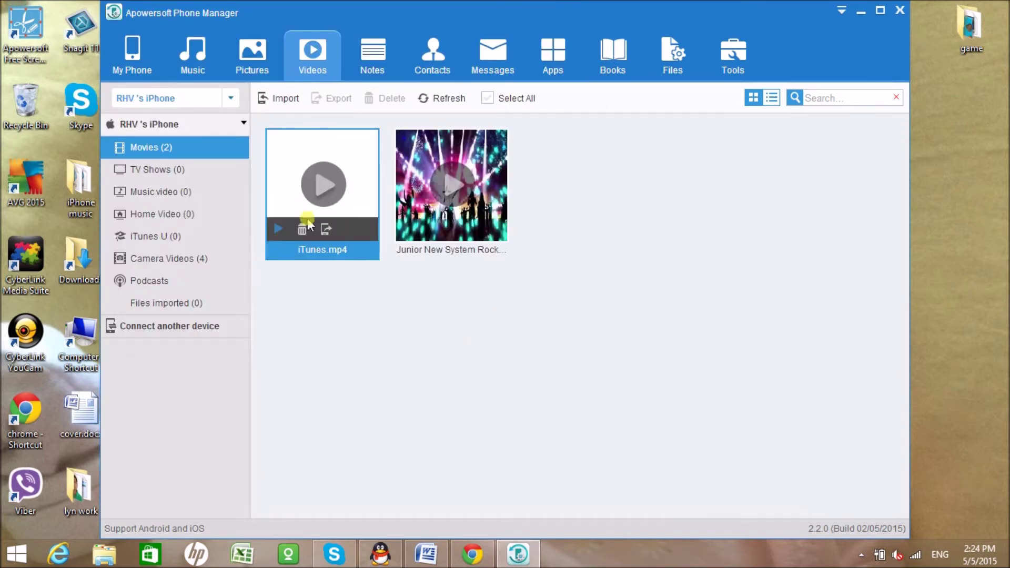
{"action": "left_click", "coordinate": [452, 189]}
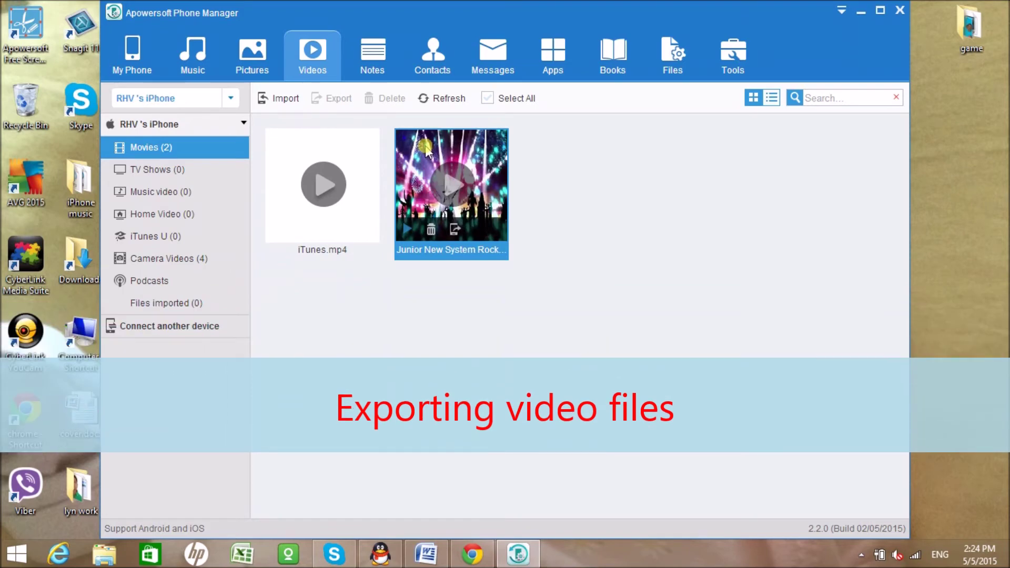
{"action": "left_click", "coordinate": [335, 99]}
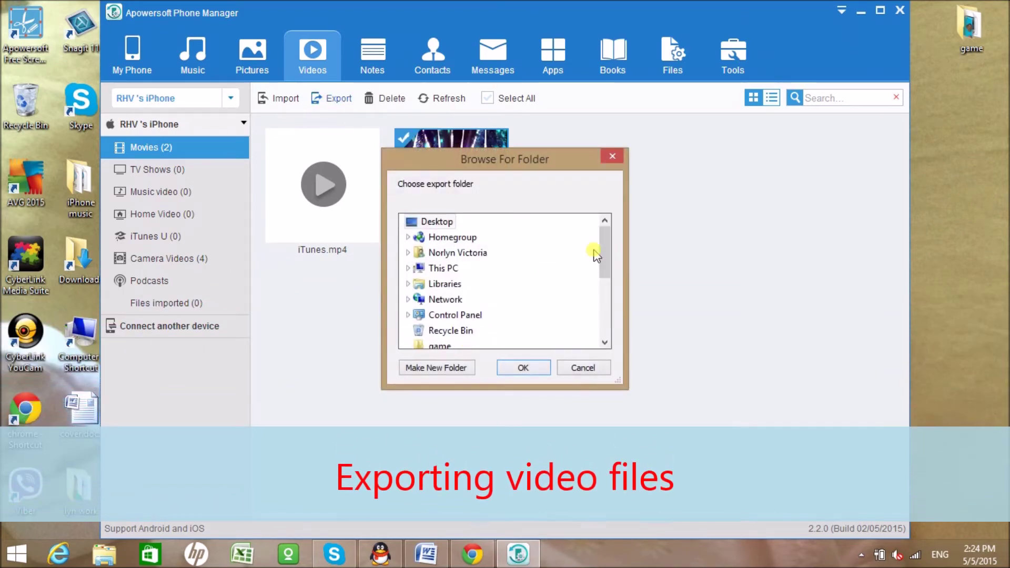
{"action": "left_click_drag", "start_coordinate": [606, 244], "coordinate": [582, 300]}
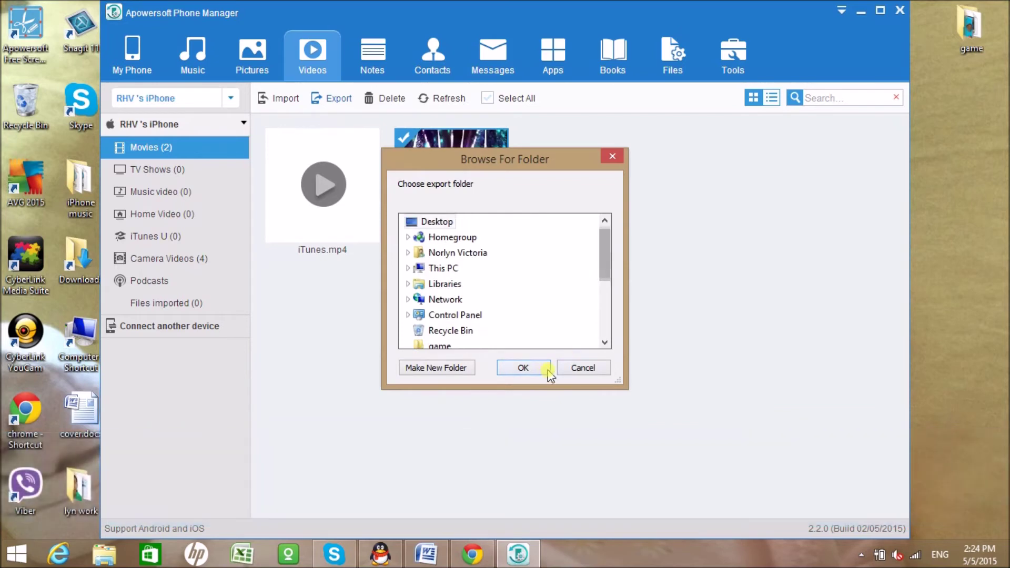
{"action": "left_click", "coordinate": [612, 155]}
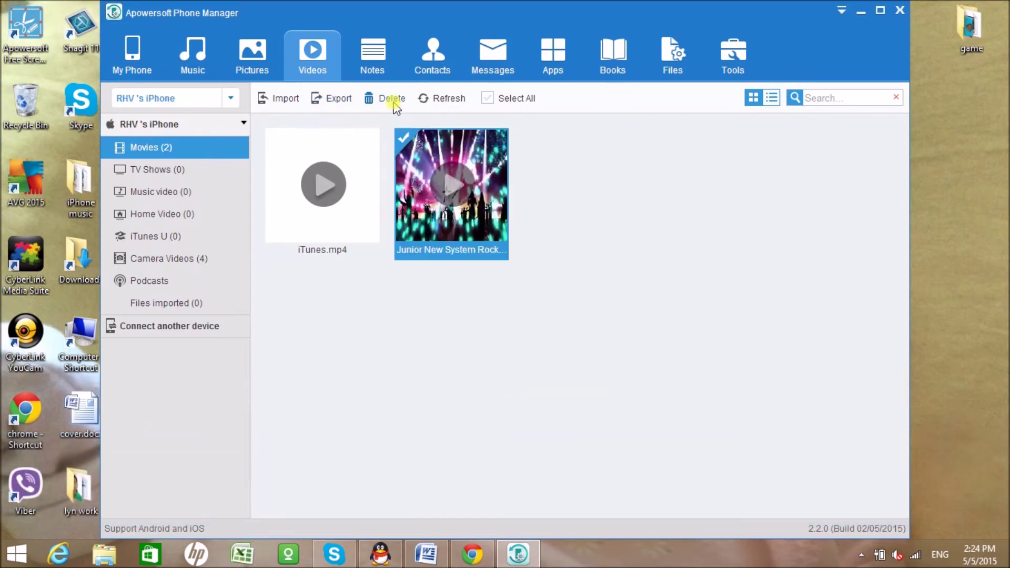
Delete iTunes.mp4 from the phone's Movies
{"action": "left_click", "coordinate": [322, 190]}
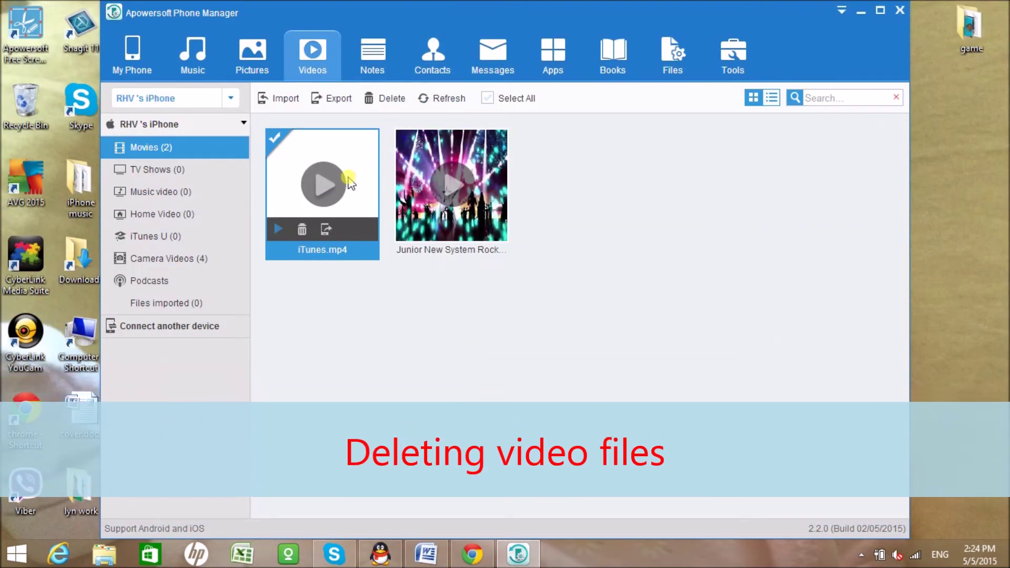
{"action": "left_click", "coordinate": [383, 99]}
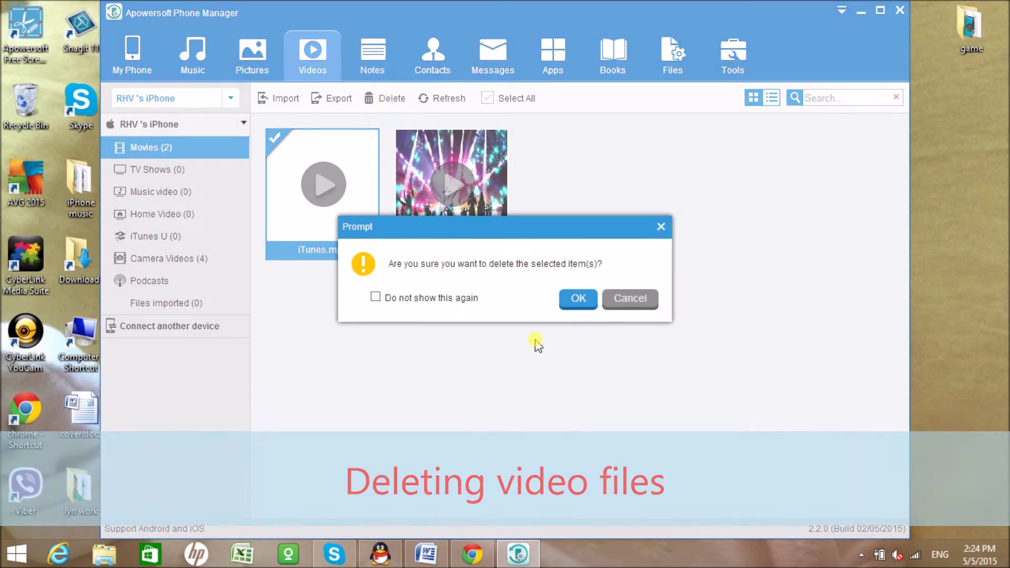
{"action": "left_click", "coordinate": [578, 298]}
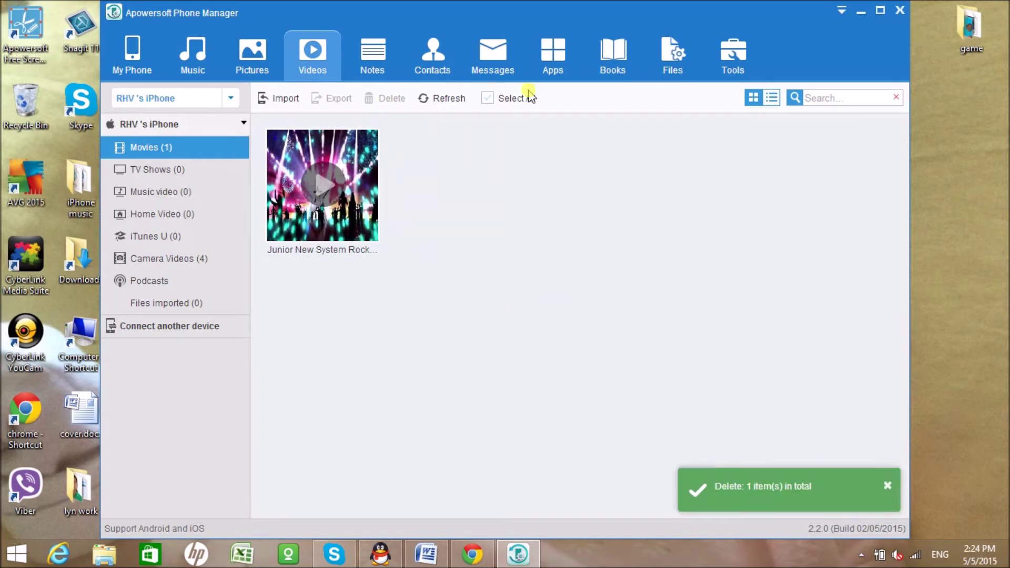
Glance at Notes, then open the 262 Contacts and cancel a new-contact form
{"action": "left_click", "coordinate": [383, 71]}
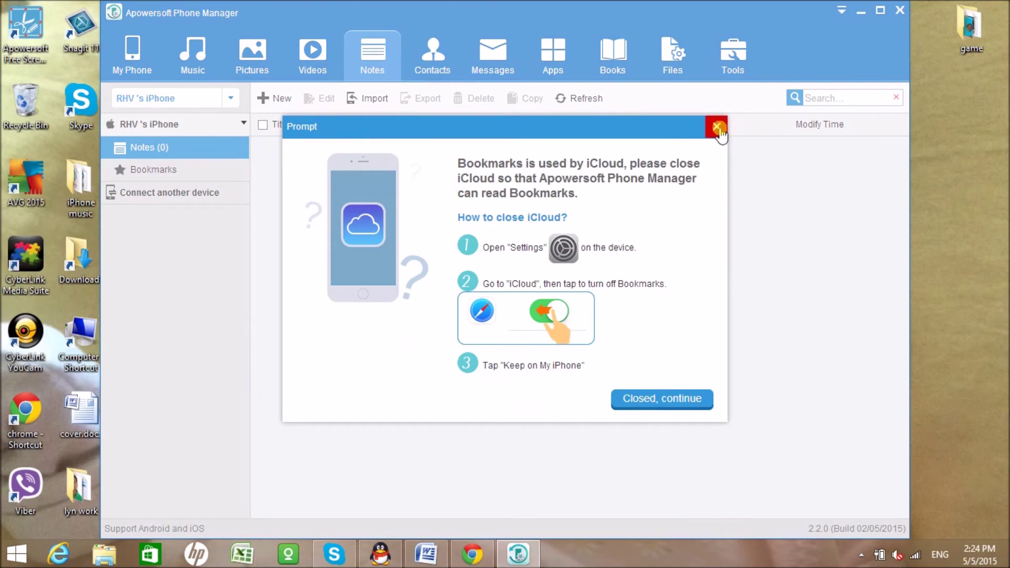
{"action": "left_click", "coordinate": [714, 132]}
{"action": "left_click", "coordinate": [449, 73]}
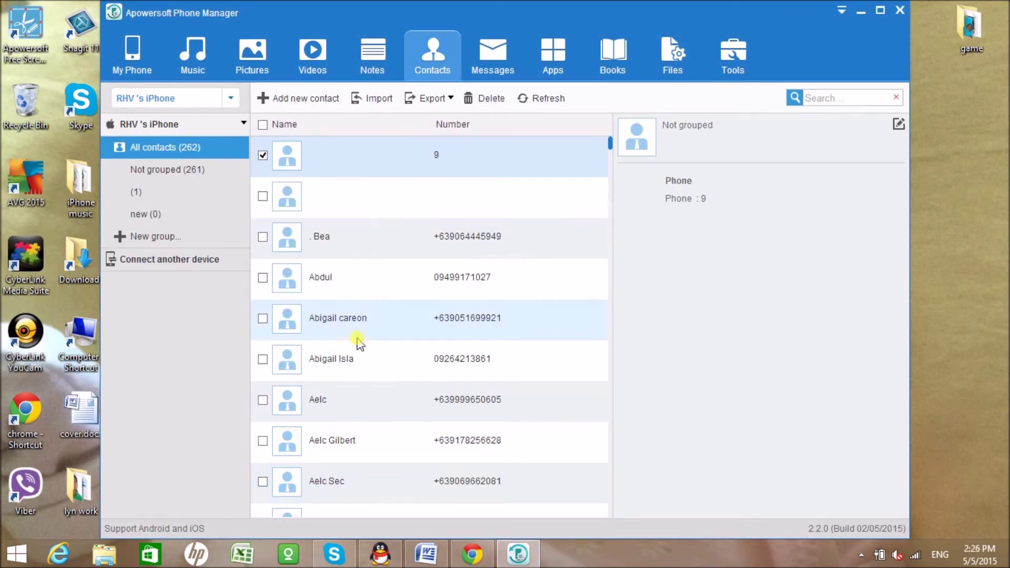
{"action": "left_click", "coordinate": [318, 100]}
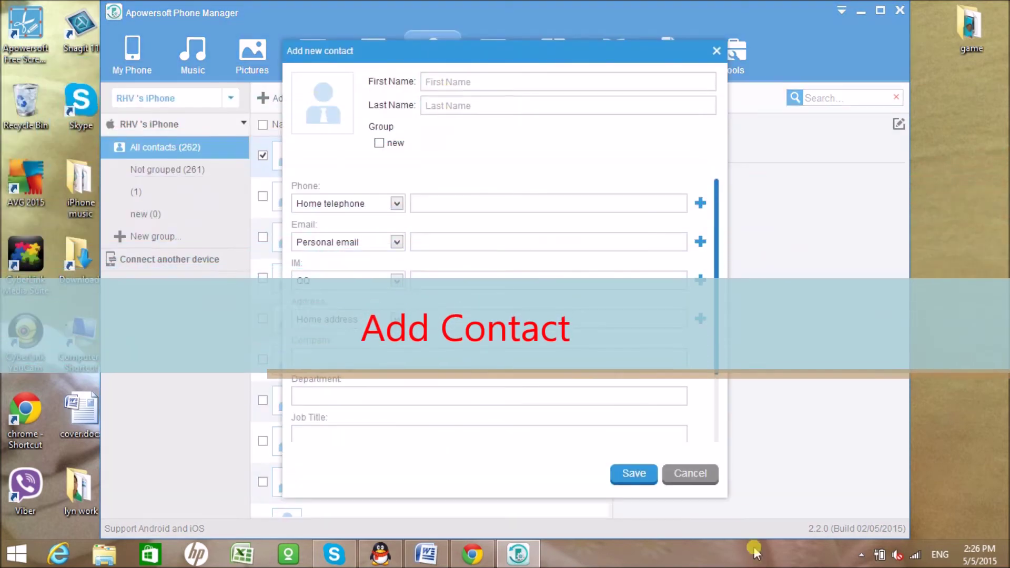
{"action": "left_click", "coordinate": [703, 476]}
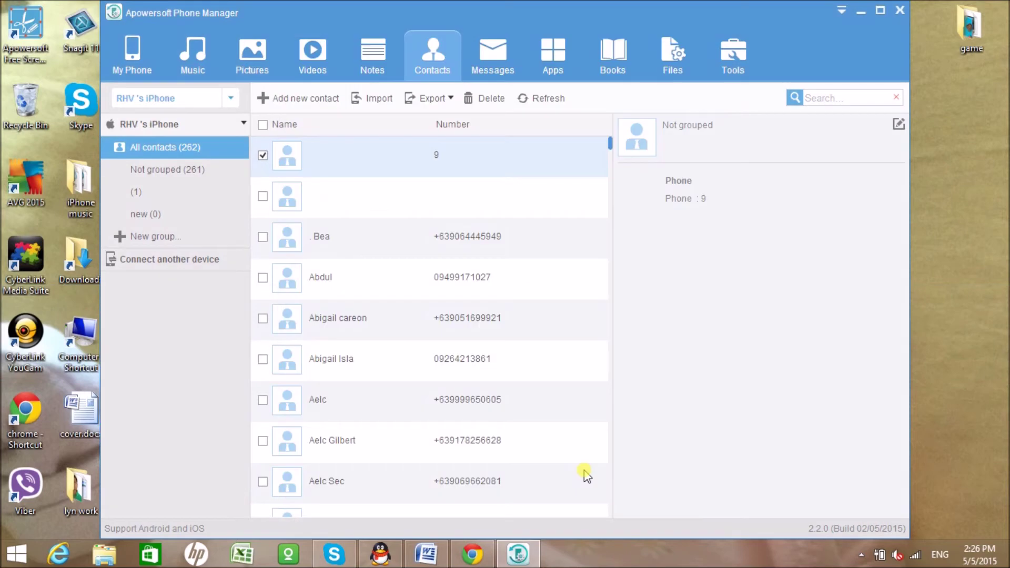
Back out of the contact import and check the contact export formats
{"action": "left_click", "coordinate": [371, 99]}
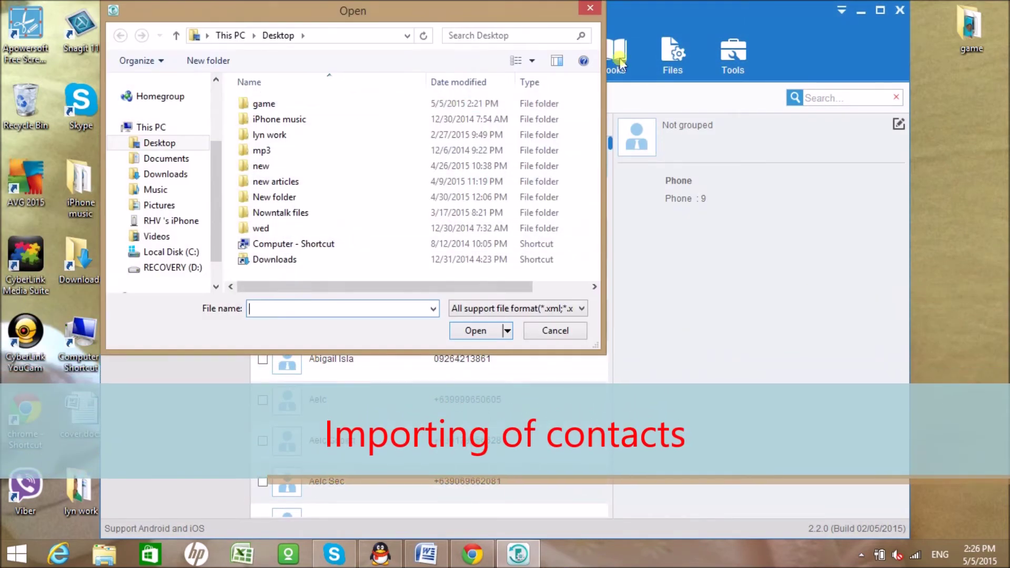
{"action": "left_click", "coordinate": [590, 7]}
{"action": "left_click", "coordinate": [448, 100]}
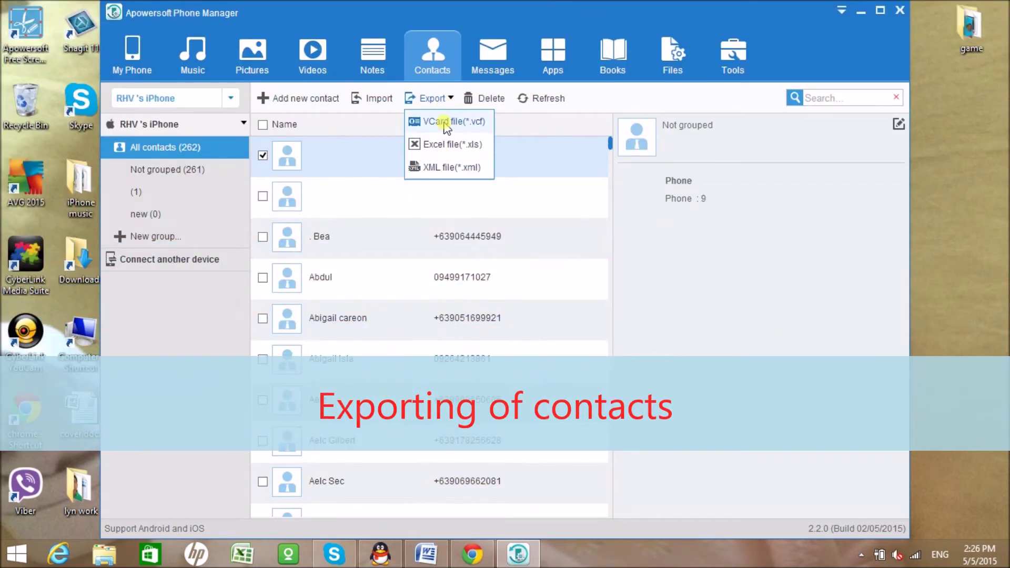
Tick the unwanted contacts and delete them, leaving 259 contacts
{"action": "left_click", "coordinate": [263, 318]}
{"action": "left_click", "coordinate": [263, 359]}
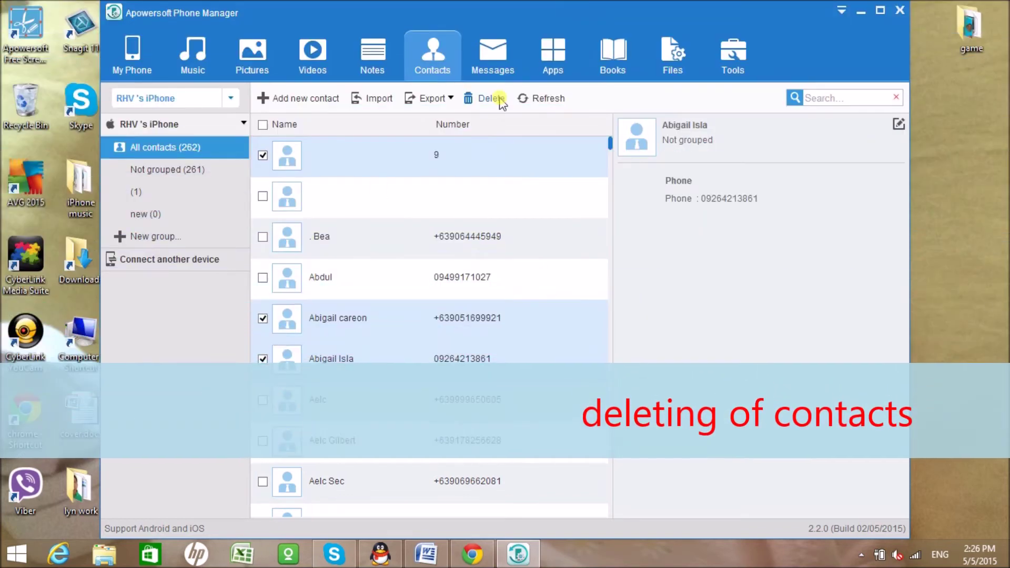
{"action": "left_click", "coordinate": [500, 98]}
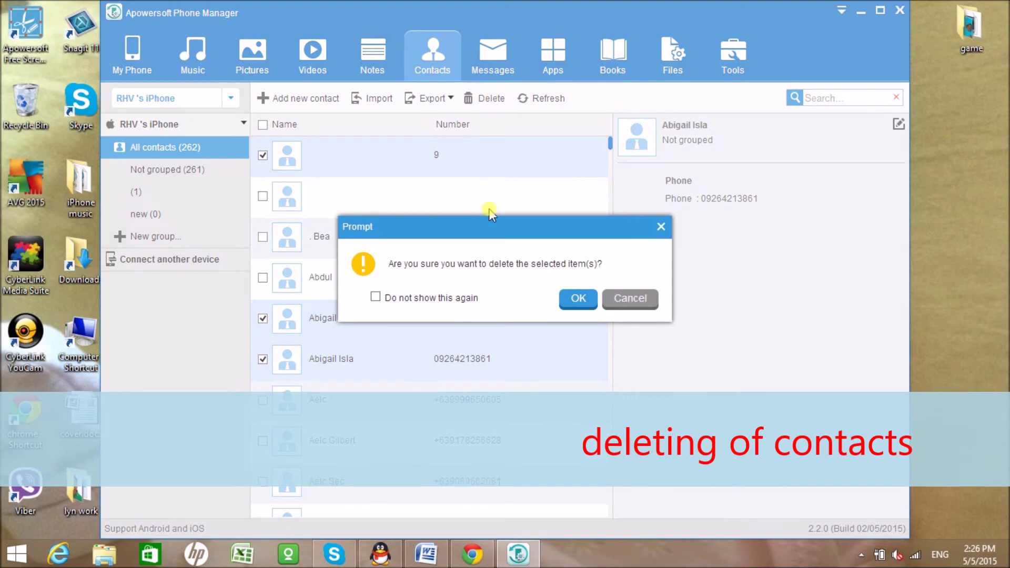
{"action": "left_click", "coordinate": [581, 299]}
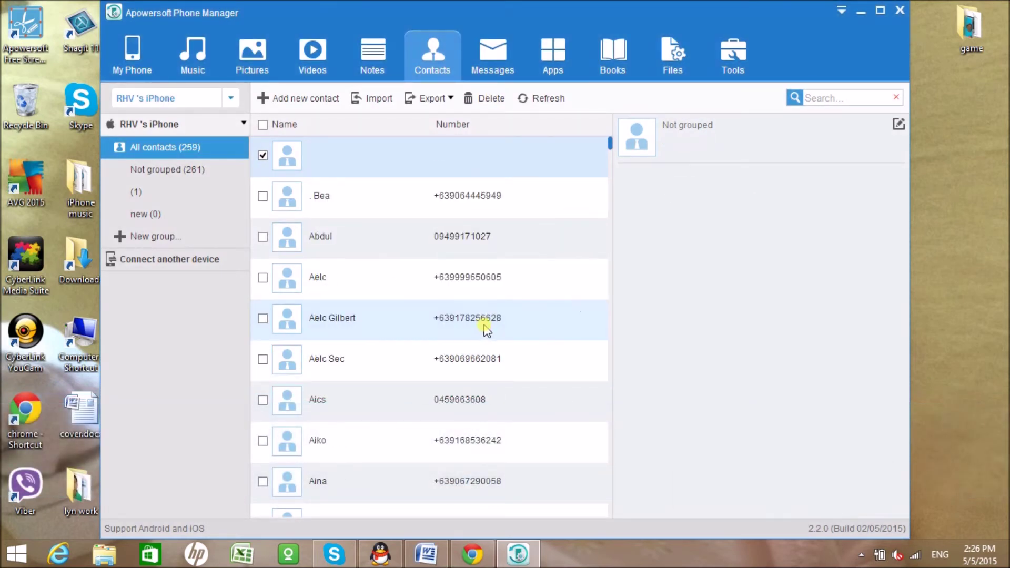
{"action": "left_click", "coordinate": [498, 67]}
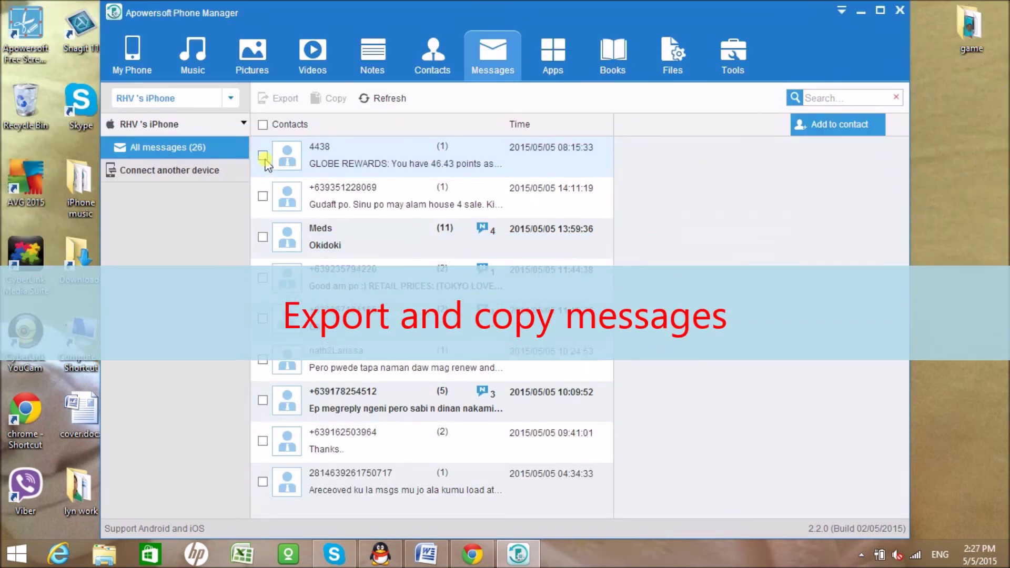
Select the 4438 conversation, view its export options, then list the 11 installed apps
{"action": "left_click", "coordinate": [269, 157]}
{"action": "left_click", "coordinate": [284, 99]}
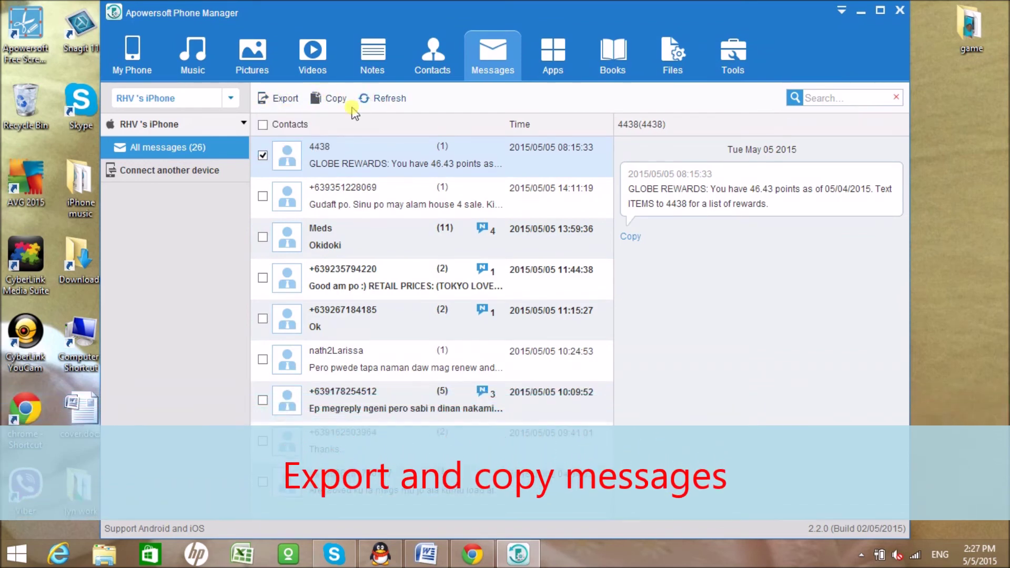
{"action": "left_click", "coordinate": [568, 69]}
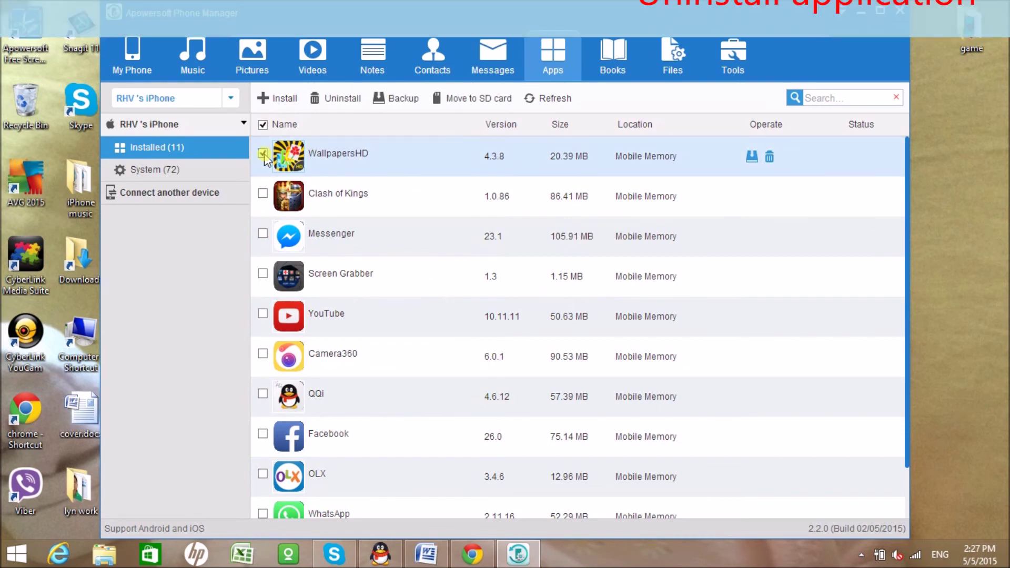
{"action": "left_click", "coordinate": [342, 100]}
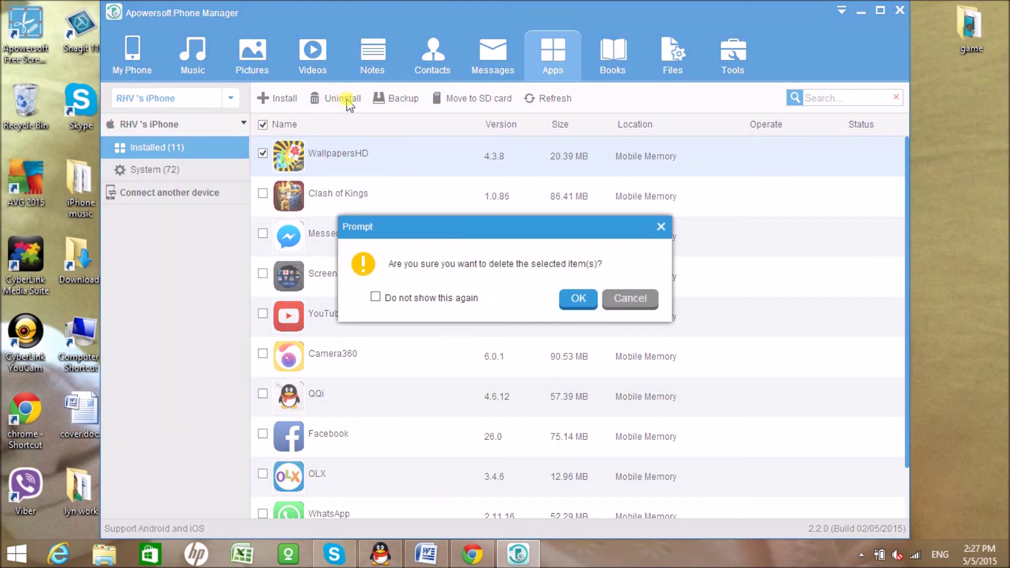
{"action": "left_click", "coordinate": [630, 300]}
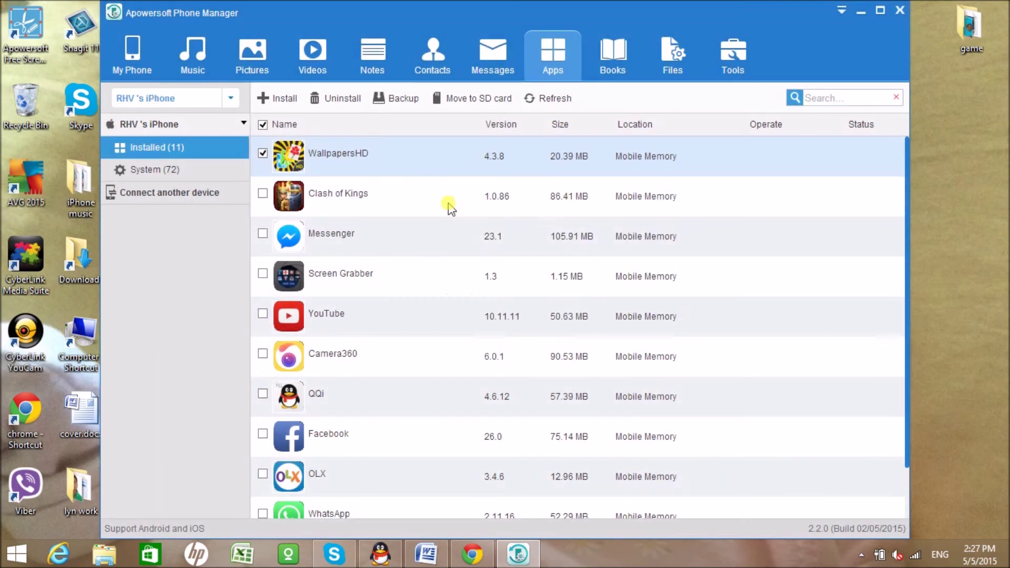
{"action": "left_click", "coordinate": [403, 99]}
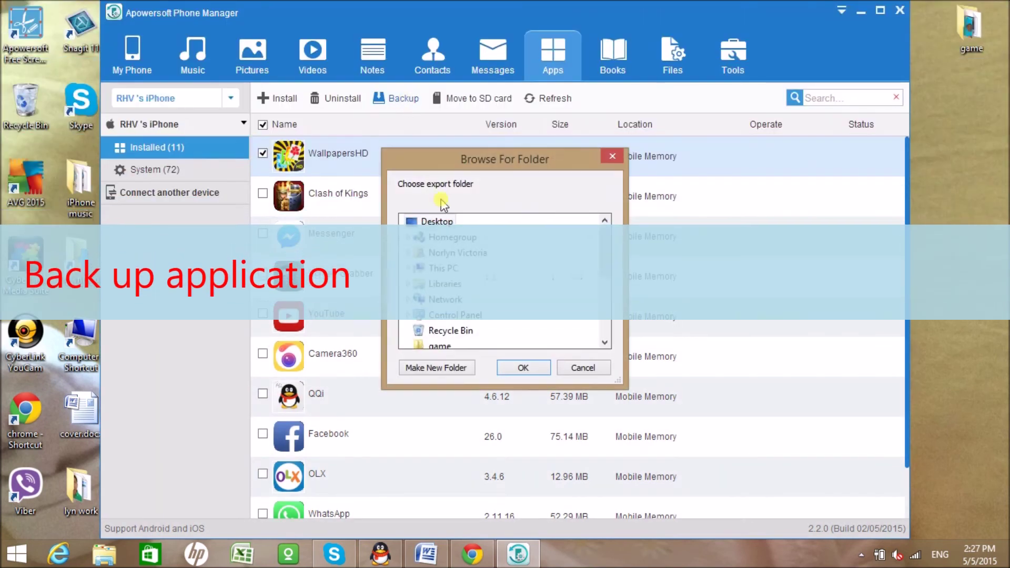
{"action": "left_click", "coordinate": [583, 368]}
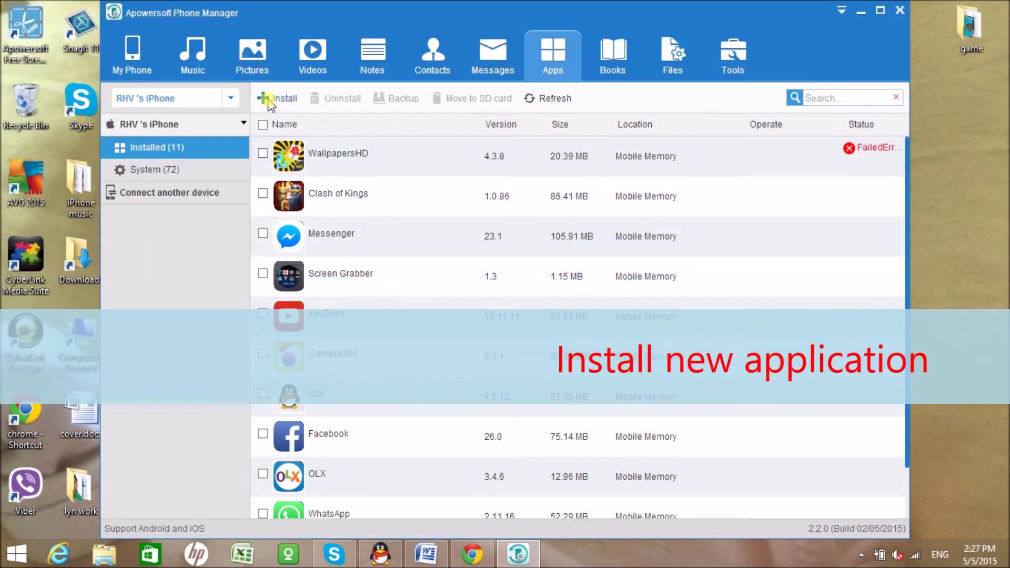
{"action": "left_click", "coordinate": [271, 99]}
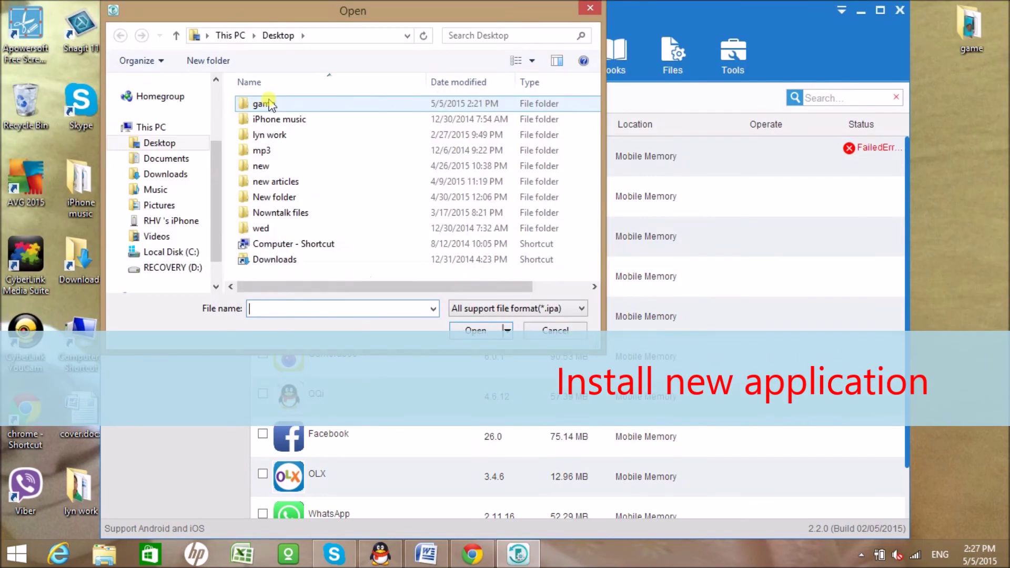
{"action": "left_click", "coordinate": [555, 330]}
Browse Books and Files, then return to the iPhone 4S overview showing 38% battery
{"action": "left_click", "coordinate": [606, 66]}
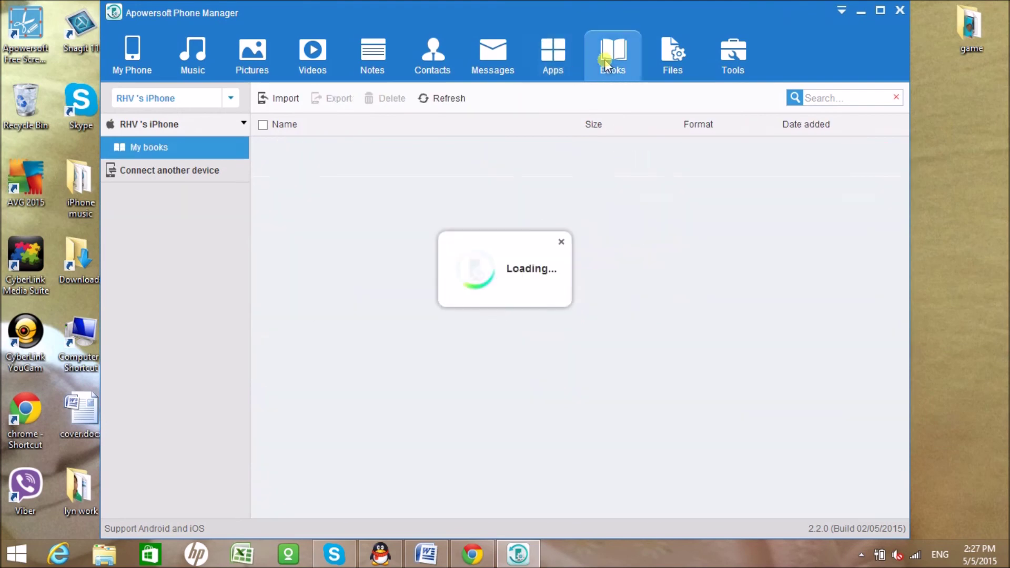
{"action": "left_click", "coordinate": [672, 60]}
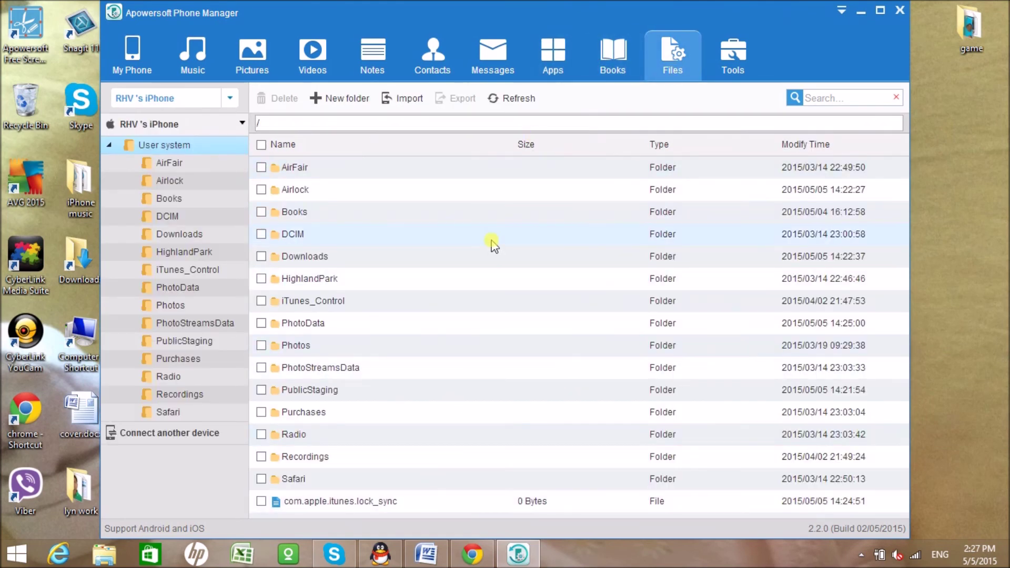
{"action": "left_click", "coordinate": [138, 59]}
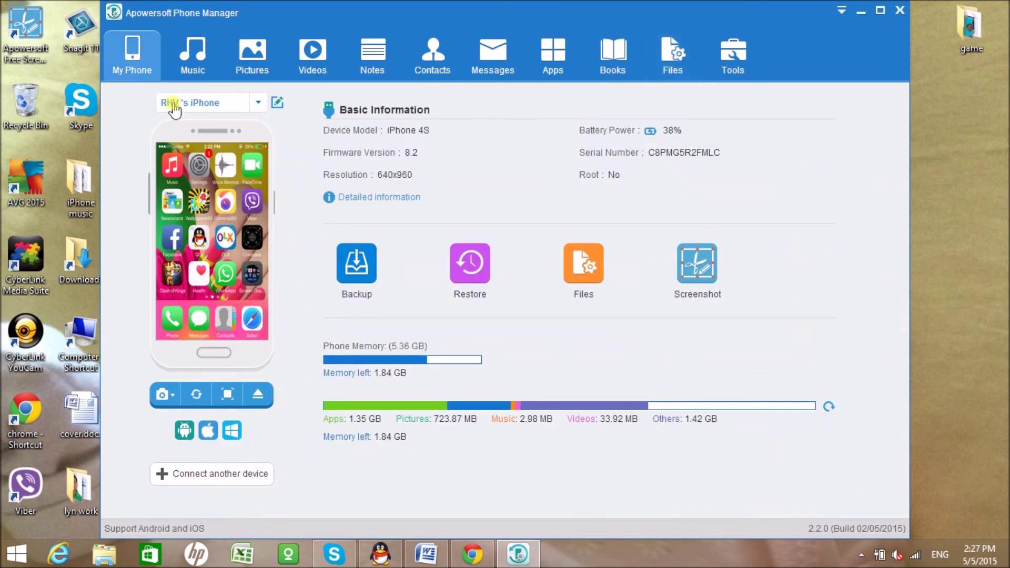
Eject the iPhone from the My Phone page so the Phone not connected screen appears
{"action": "left_click", "coordinate": [259, 398]}
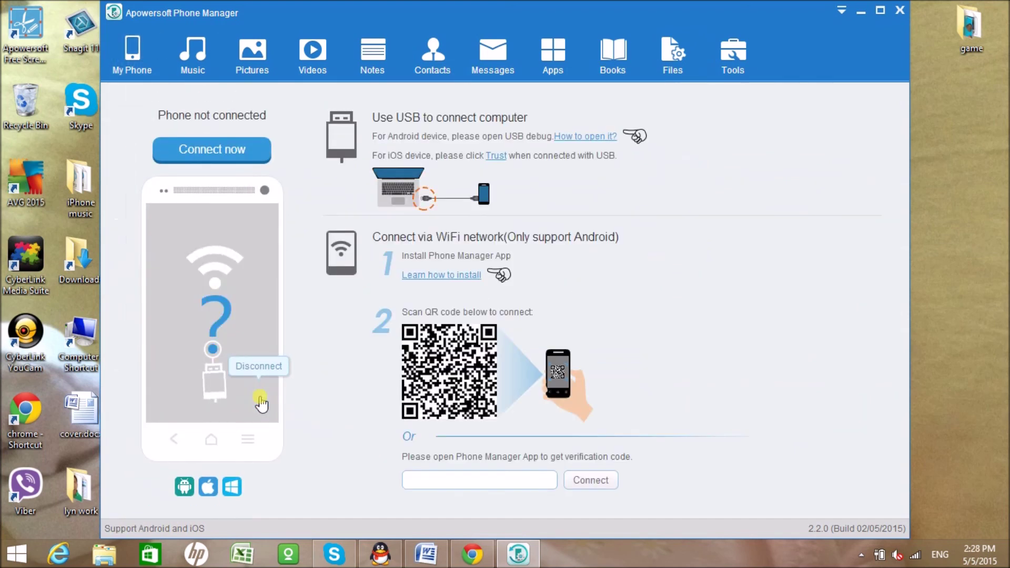